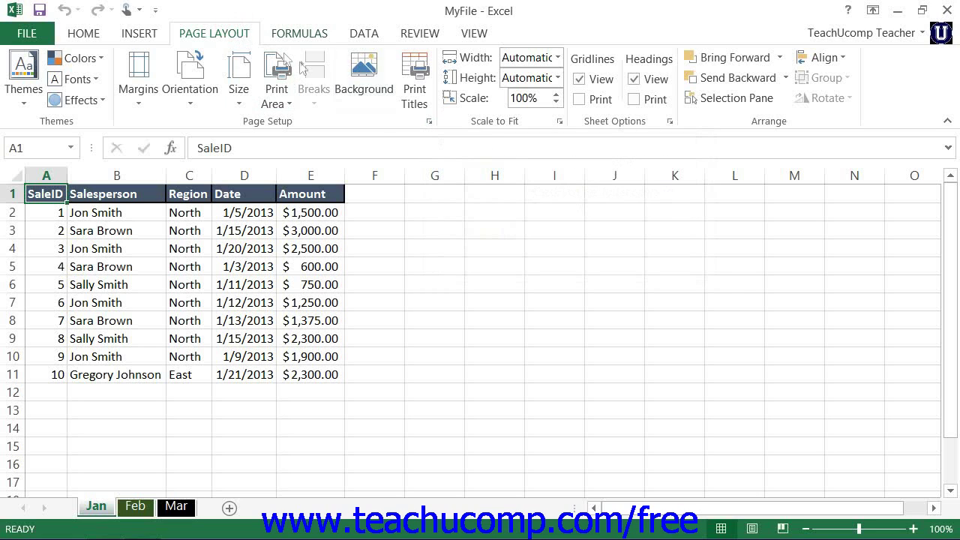
Step: Launch the Page Setup dialog for the Jan sheet from the Page Layout tab
{"action": "left_click", "coordinate": [425, 123]}
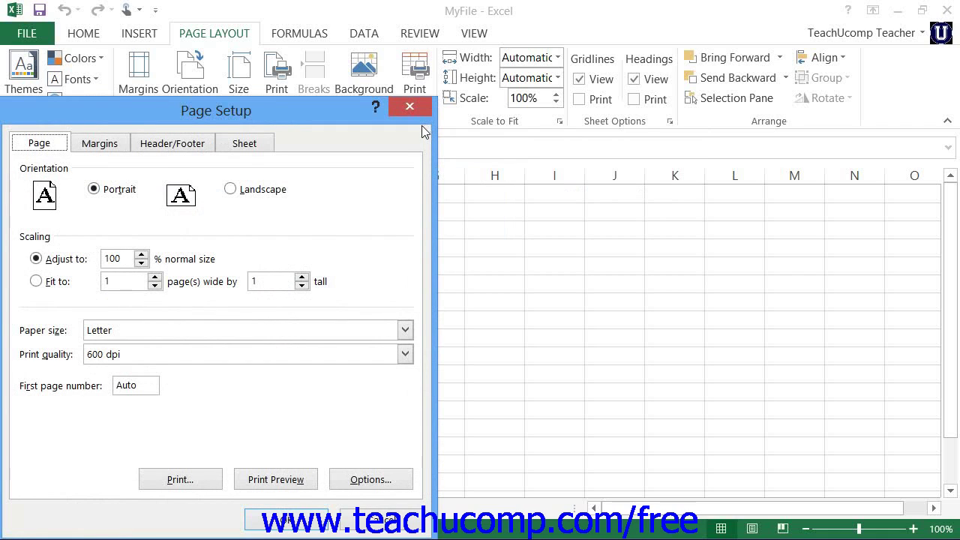
Step: Look over the Margins, Header/Footer and Sheet tabs, then switch the orientation to Landscape
{"action": "left_click", "coordinate": [102, 149]}
{"action": "left_click", "coordinate": [172, 146]}
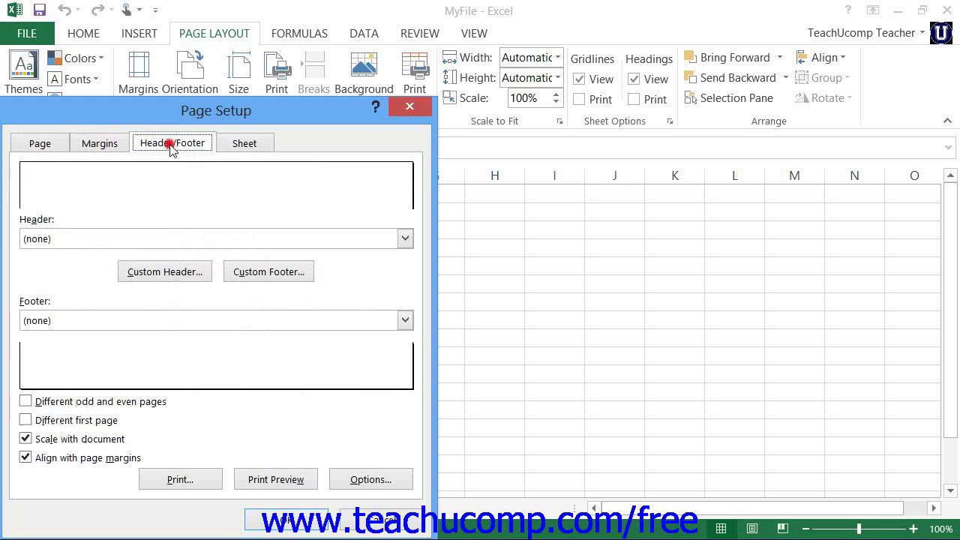
{"action": "left_click", "coordinate": [237, 146]}
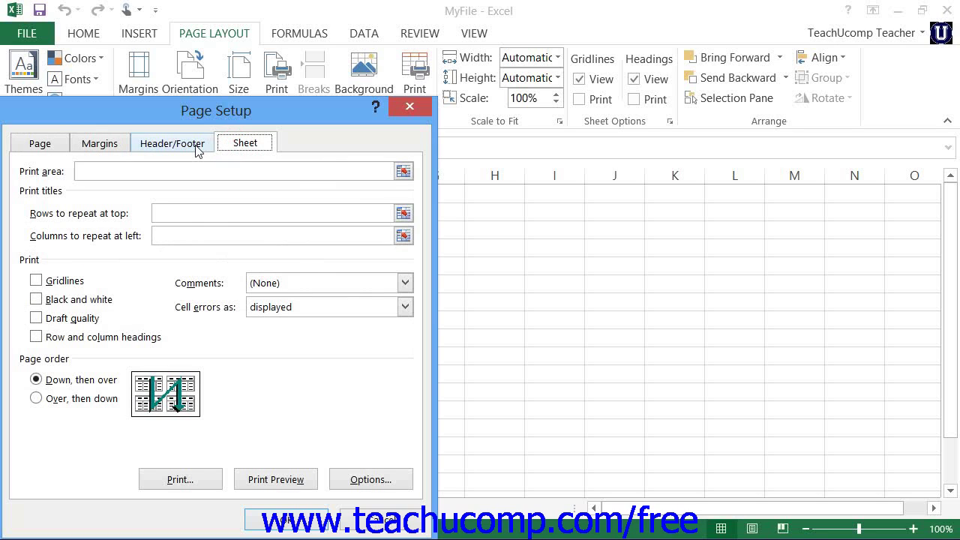
{"action": "left_click", "coordinate": [43, 143]}
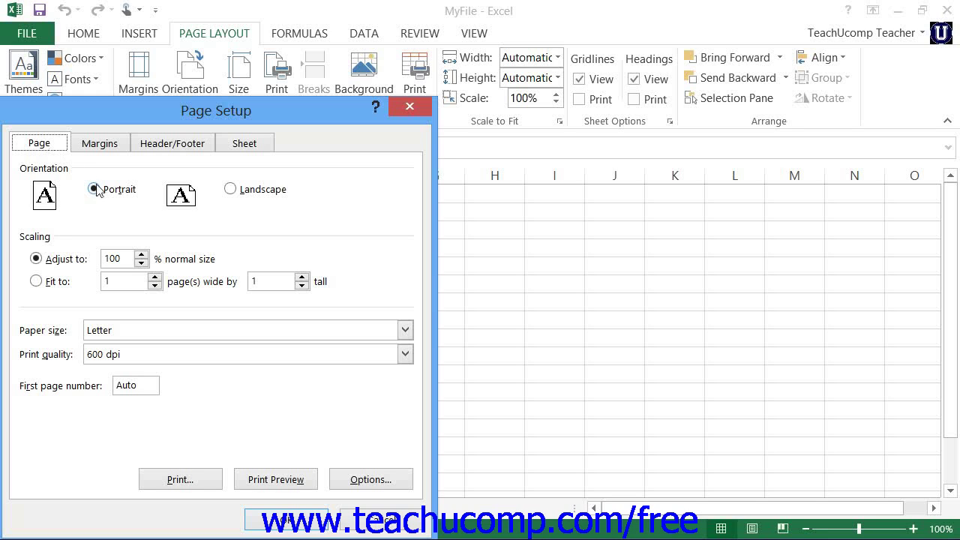
{"action": "left_click", "coordinate": [241, 192]}
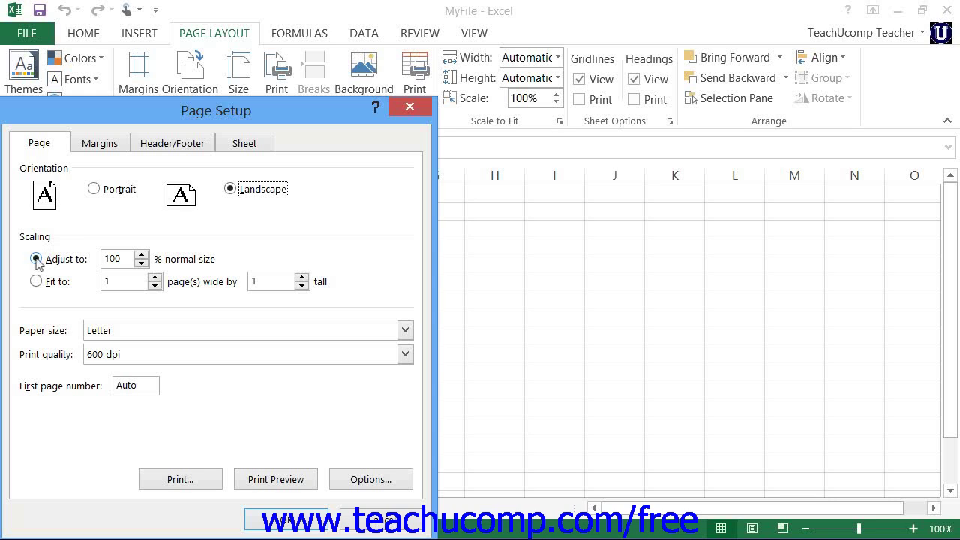
{"action": "left_click", "coordinate": [36, 259]}
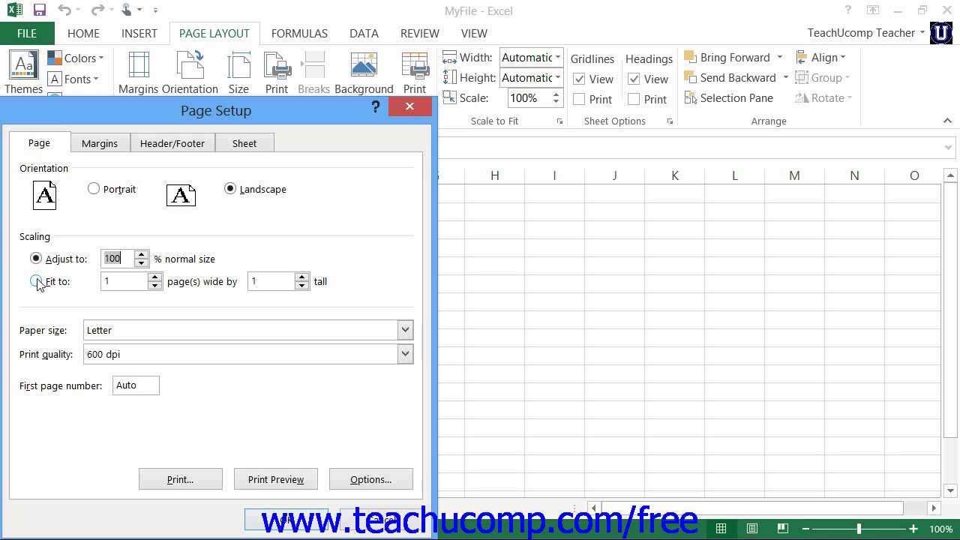
{"action": "left_click", "coordinate": [36, 281]}
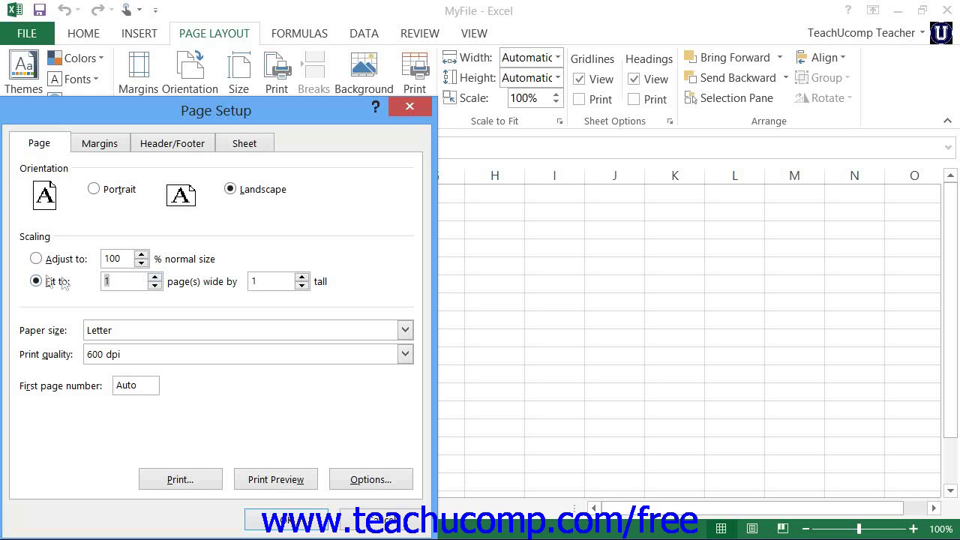
{"action": "left_click", "coordinate": [36, 259]}
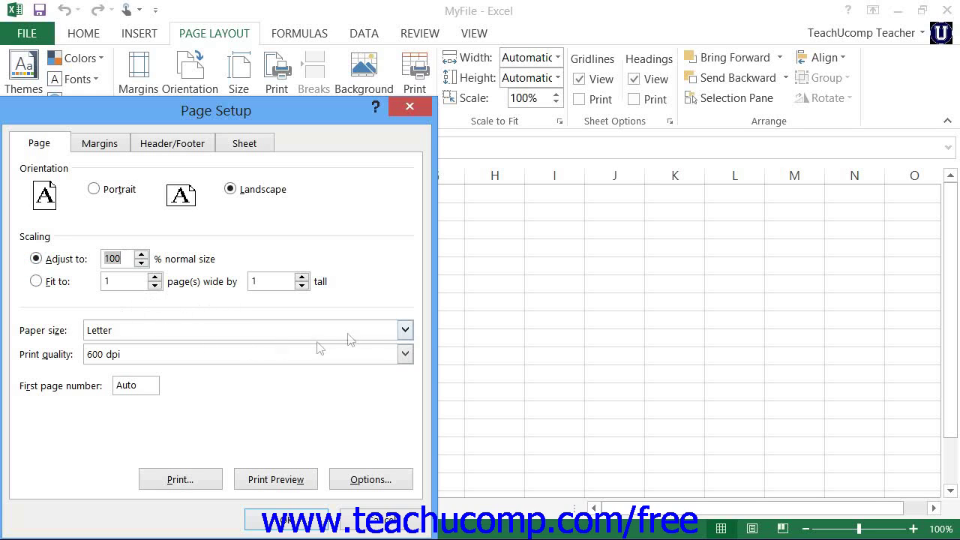
{"action": "left_click", "coordinate": [404, 330]}
{"action": "left_click", "coordinate": [405, 330]}
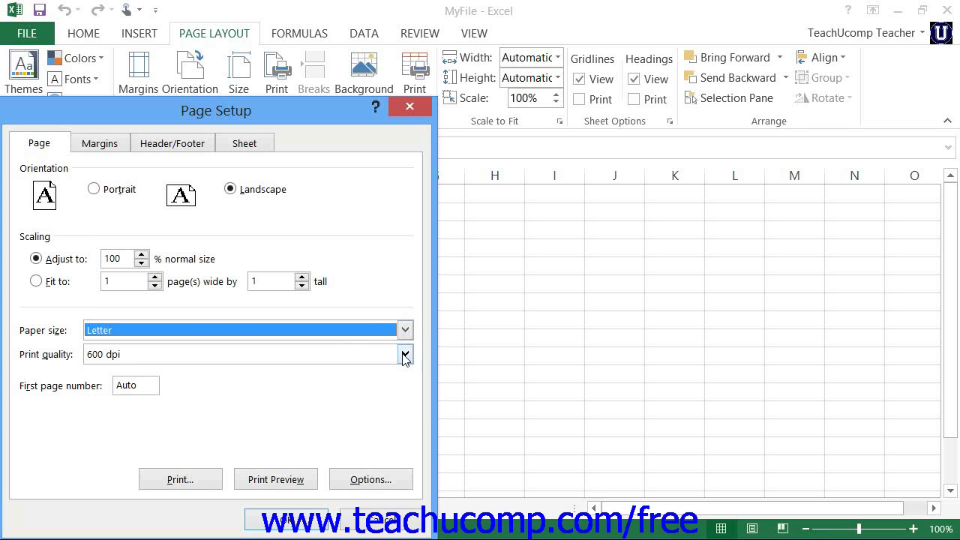
{"action": "left_click", "coordinate": [405, 356]}
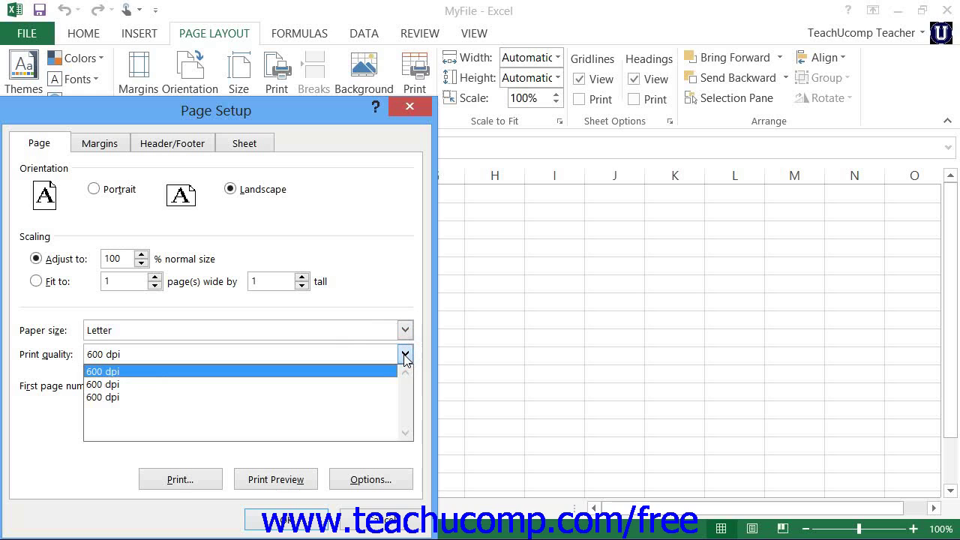
{"action": "left_click", "coordinate": [405, 355]}
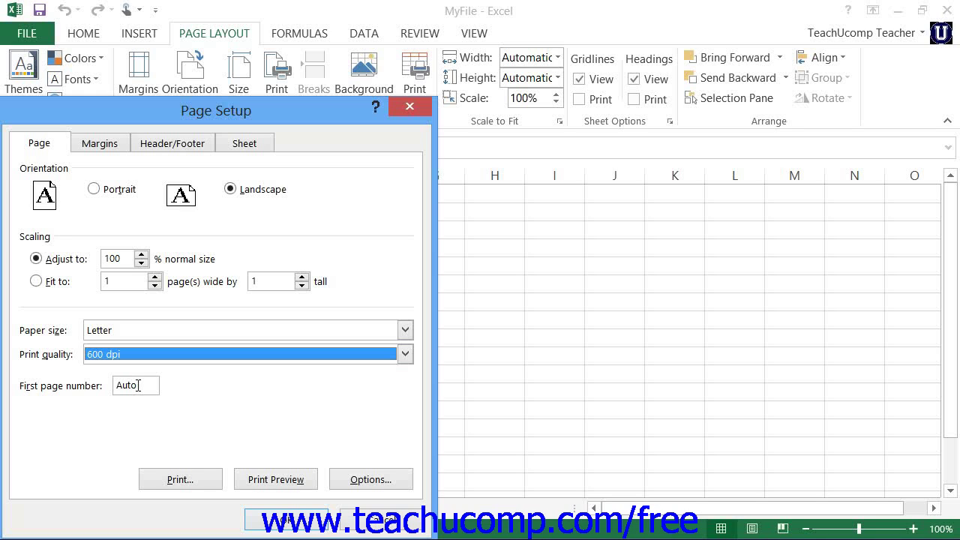
{"action": "left_click", "coordinate": [138, 385]}
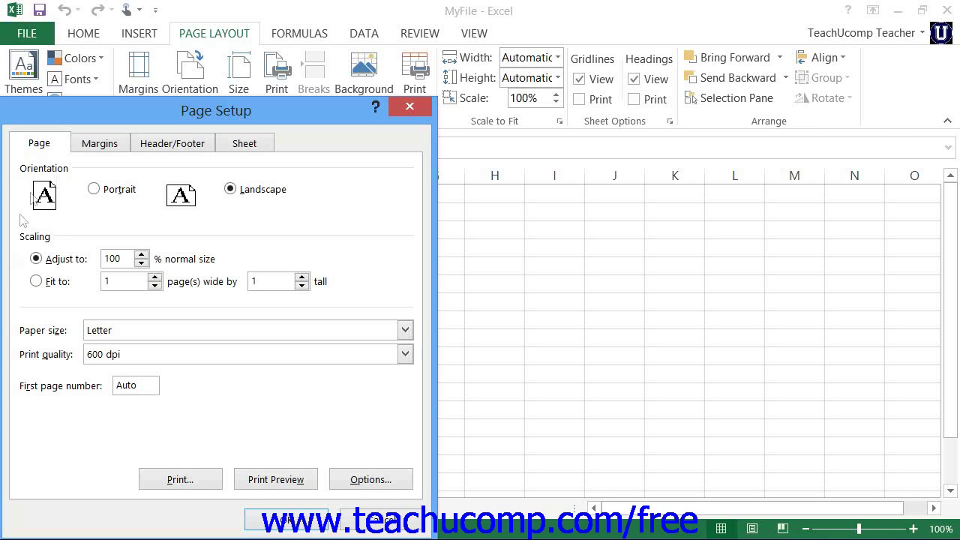
Step: Review the margins: 0.75 top/bottom, 0.7 left/right and 0.3 header/footer
{"action": "left_click", "coordinate": [87, 152]}
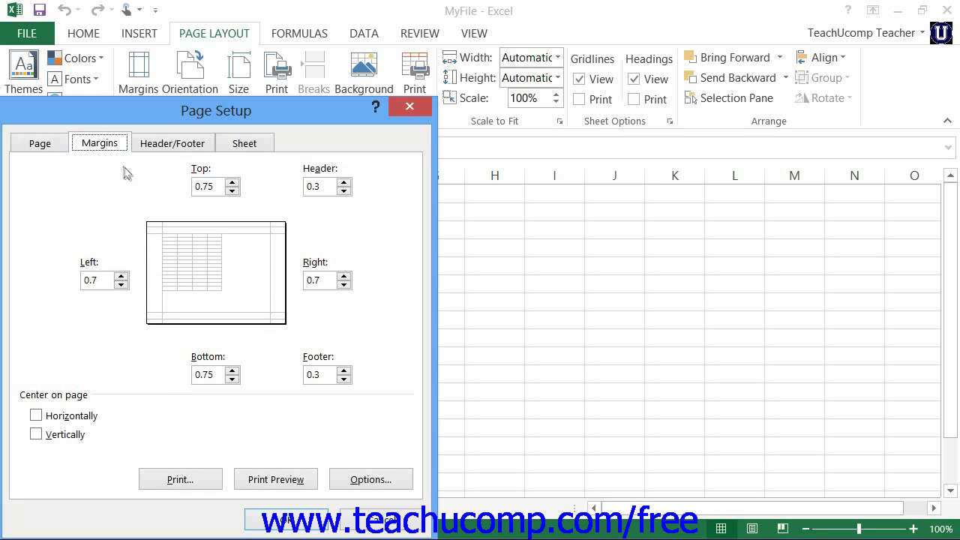
{"action": "left_click", "coordinate": [201, 185]}
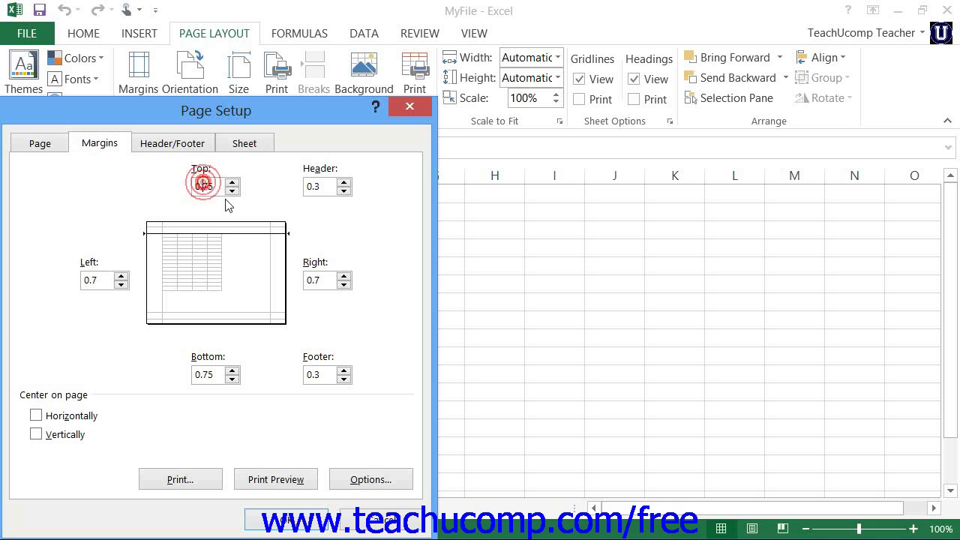
{"action": "left_click", "coordinate": [318, 277]}
{"action": "left_click", "coordinate": [212, 373]}
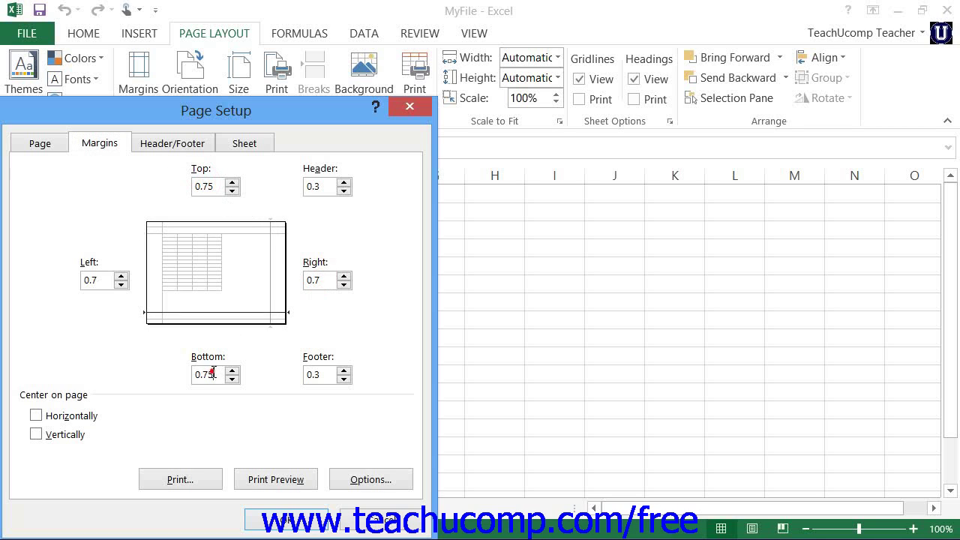
{"action": "left_click", "coordinate": [106, 281]}
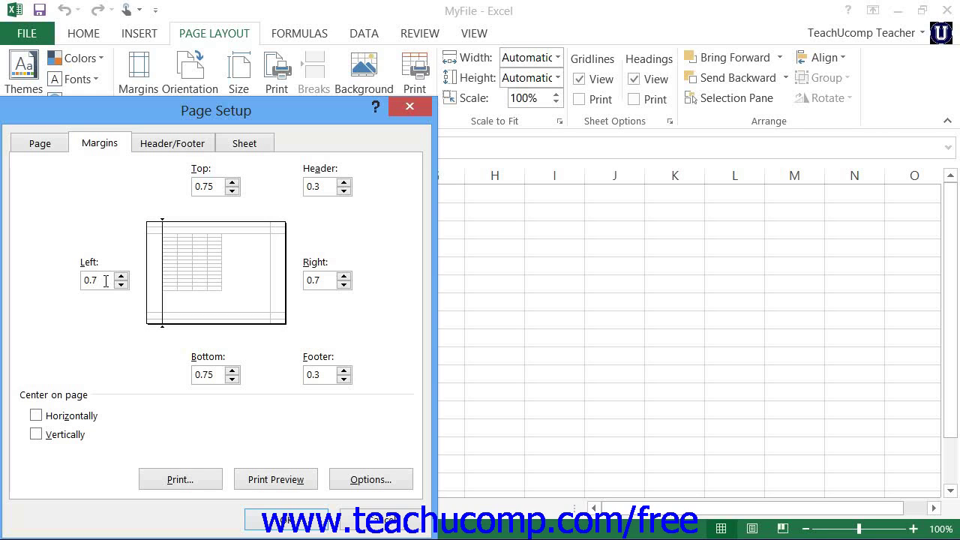
{"action": "left_click", "coordinate": [316, 185]}
{"action": "left_click", "coordinate": [317, 373]}
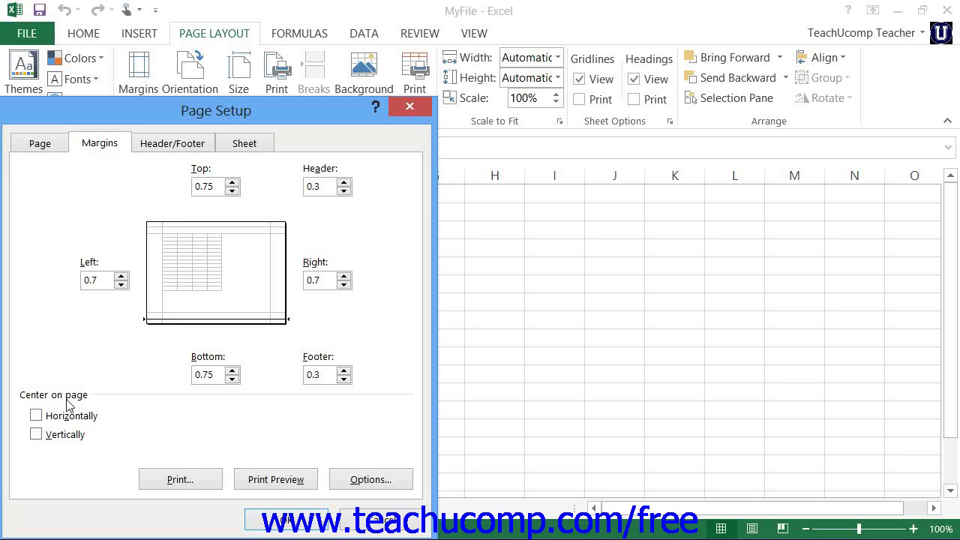
Step: Try centring the page horizontally and vertically, then leave it uncentred
{"action": "left_click", "coordinate": [53, 418]}
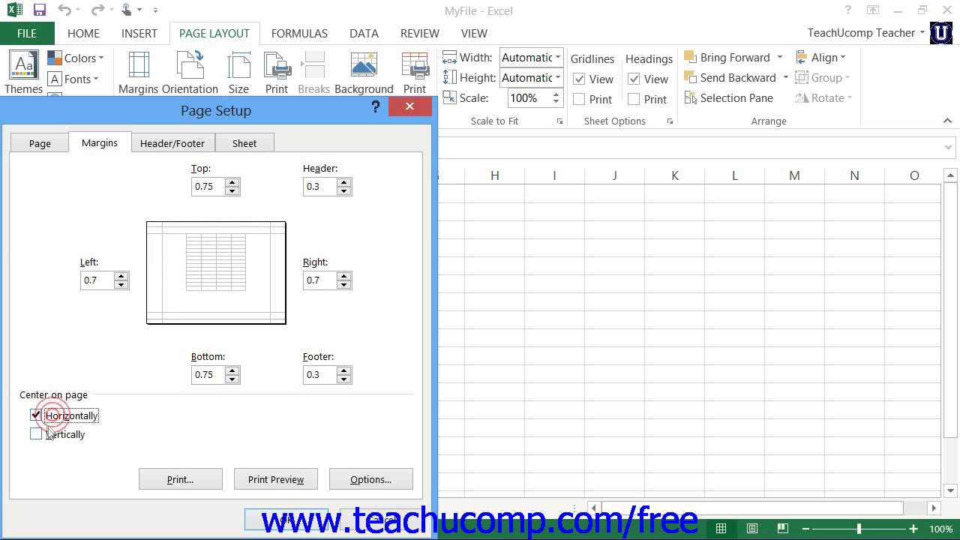
{"action": "left_click", "coordinate": [39, 435]}
{"action": "left_click", "coordinate": [36, 434]}
{"action": "left_click", "coordinate": [36, 416]}
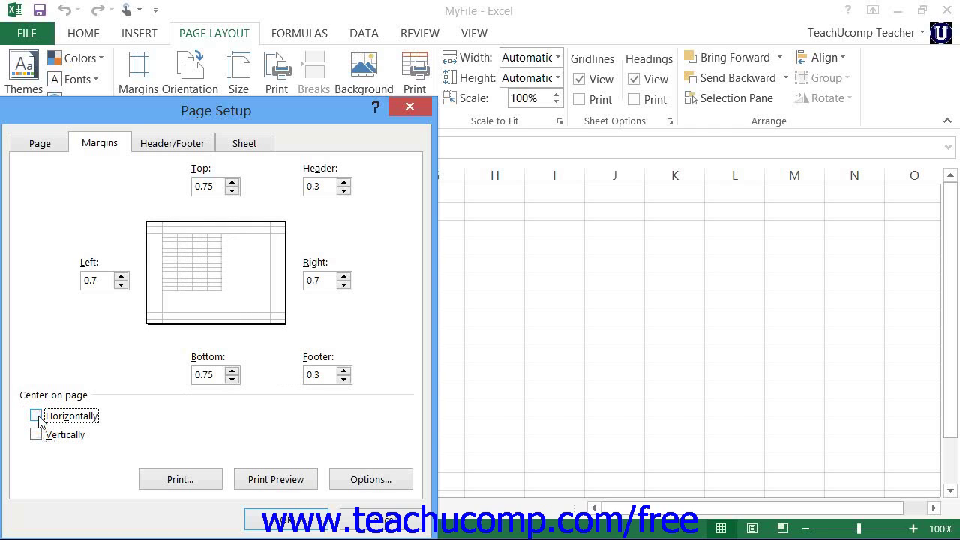
Step: Set the footer to 'Page 1 of ?' in the Header/Footer settings
{"action": "left_click", "coordinate": [184, 150]}
{"action": "left_click", "coordinate": [182, 143]}
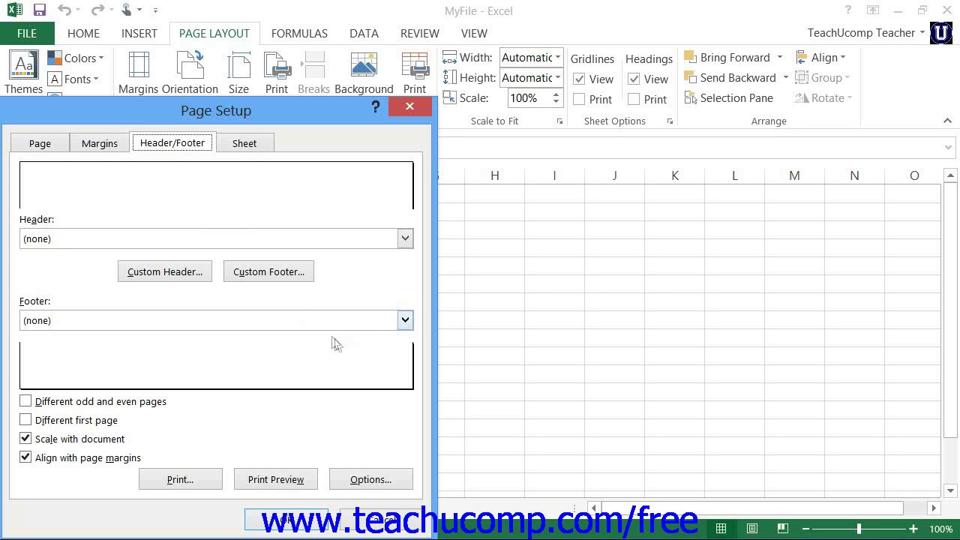
{"action": "left_click", "coordinate": [403, 321]}
{"action": "left_click", "coordinate": [294, 363]}
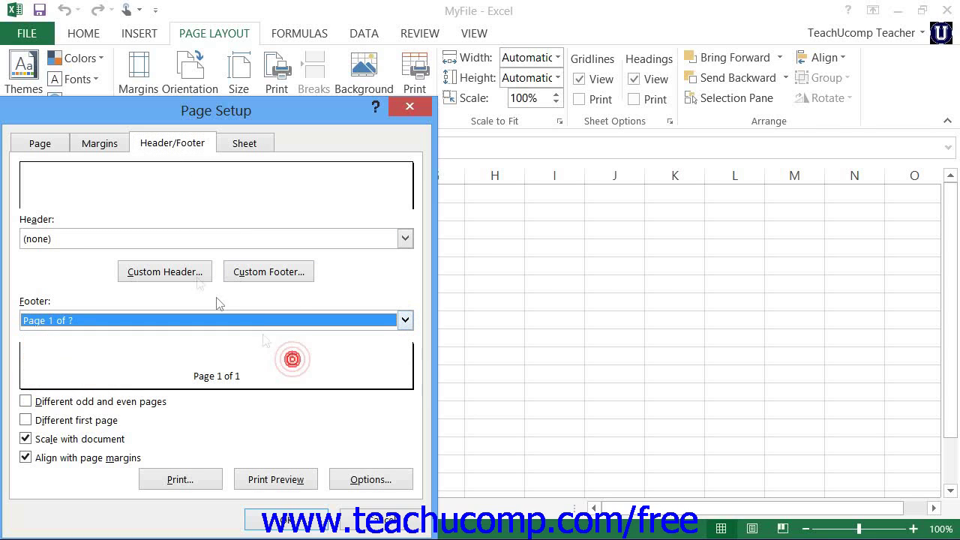
Step: Start a custom header and type 'TeachUcomp, Inc.' in its centre section
{"action": "left_click", "coordinate": [165, 272]}
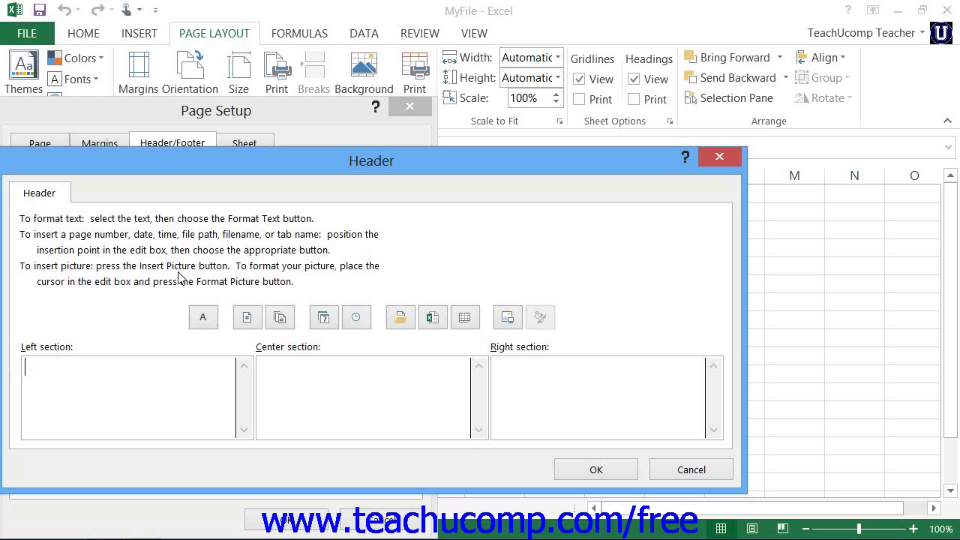
{"action": "left_click", "coordinate": [102, 369]}
{"action": "left_click", "coordinate": [313, 376]}
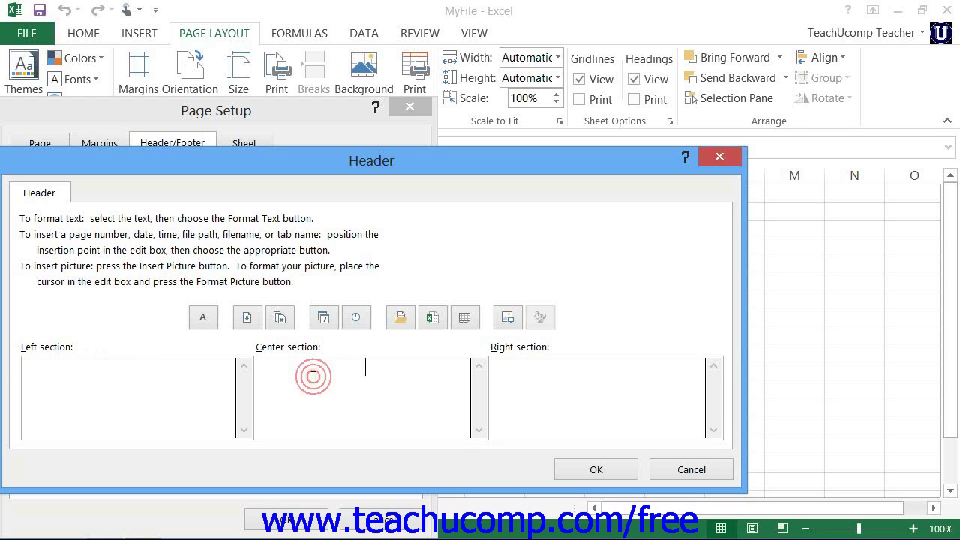
{"action": "left_click", "coordinate": [566, 382]}
{"action": "left_click", "coordinate": [338, 372]}
{"action": "type", "text": "TeachUcomp,"}
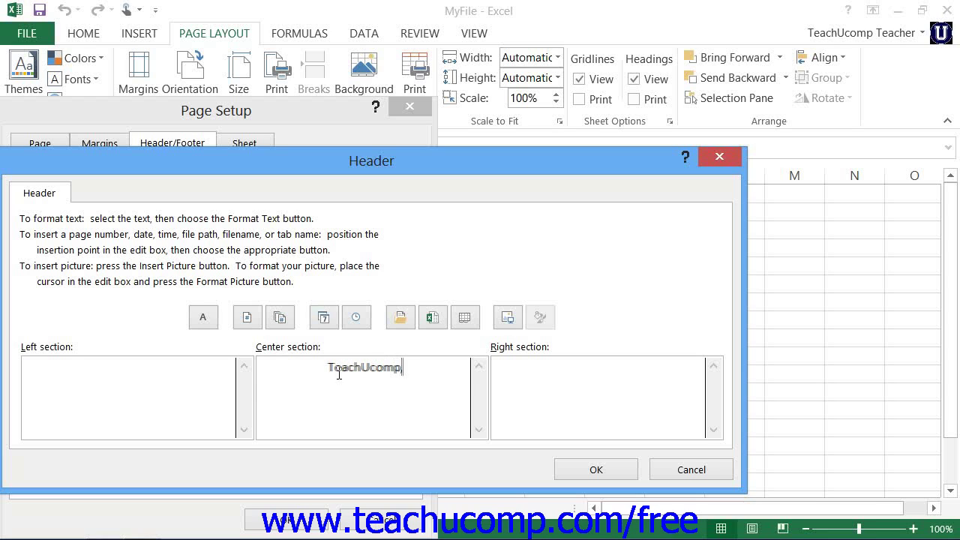
{"action": "type", "text": " Inc."}
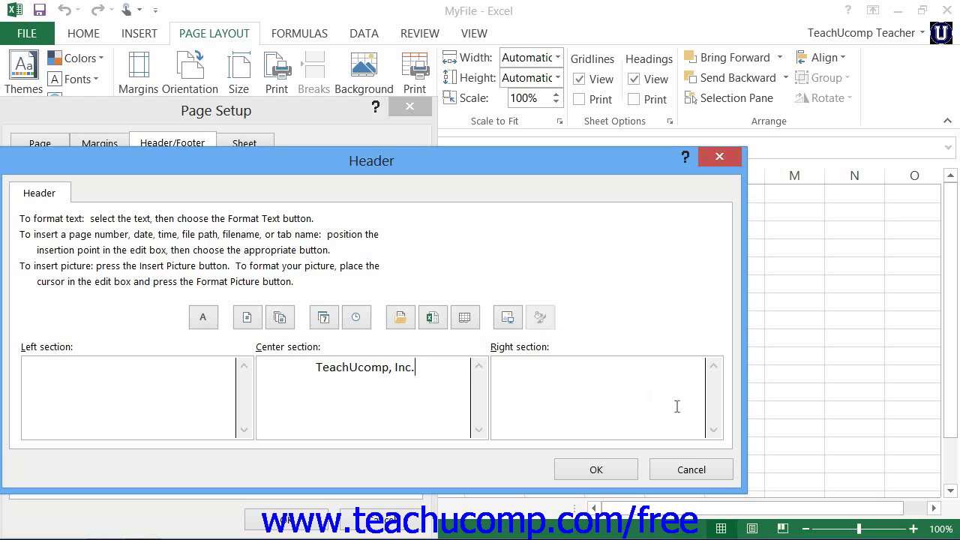
Step: Put the &[File] file-name code in the right section and select the centre text
{"action": "left_click", "coordinate": [596, 368]}
{"action": "left_click", "coordinate": [433, 318]}
{"action": "left_click_drag", "start_coordinate": [315, 367], "coordinate": [415, 369]}
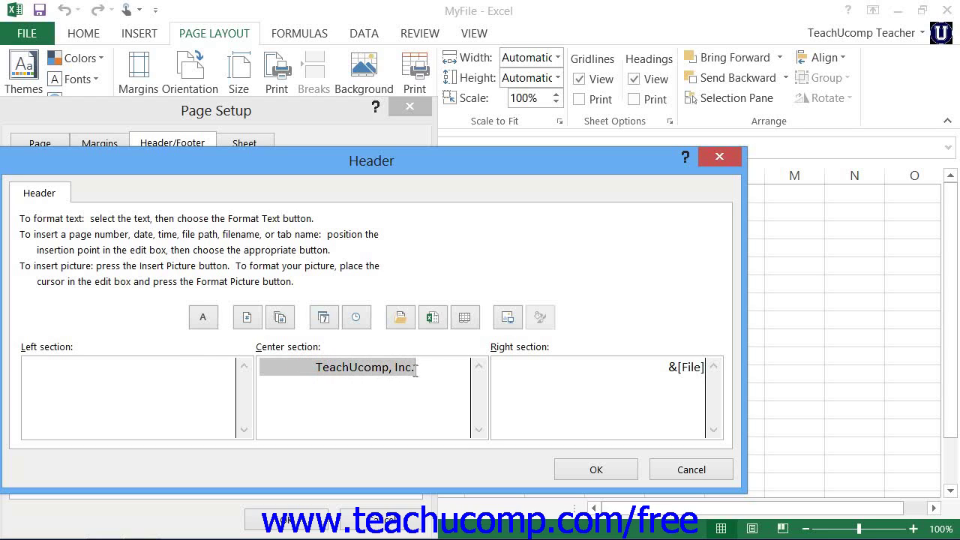
Step: Give the 'TeachUcomp, Inc.' header text a dark blue theme font colour
{"action": "left_click", "coordinate": [203, 317]}
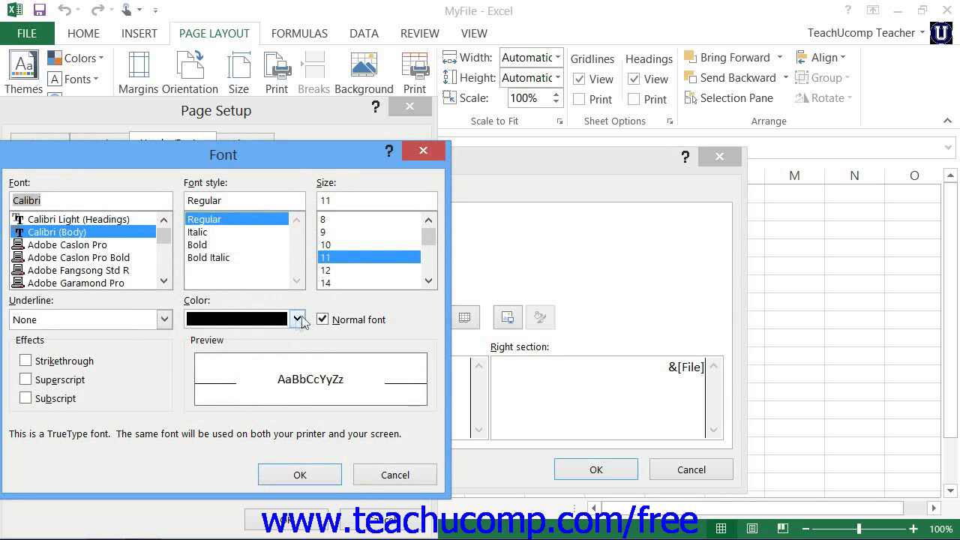
{"action": "left_click", "coordinate": [298, 319]}
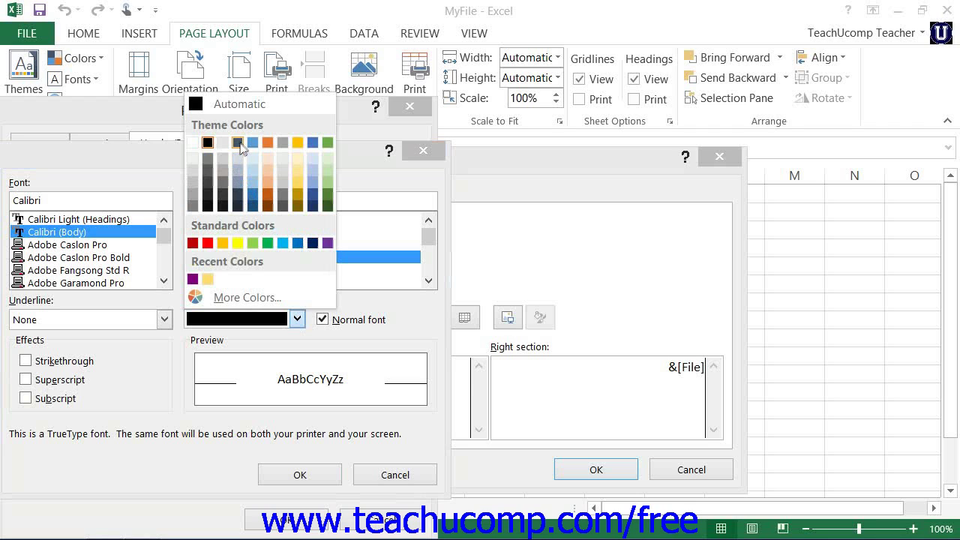
{"action": "left_click", "coordinate": [252, 206]}
{"action": "left_click", "coordinate": [300, 474]}
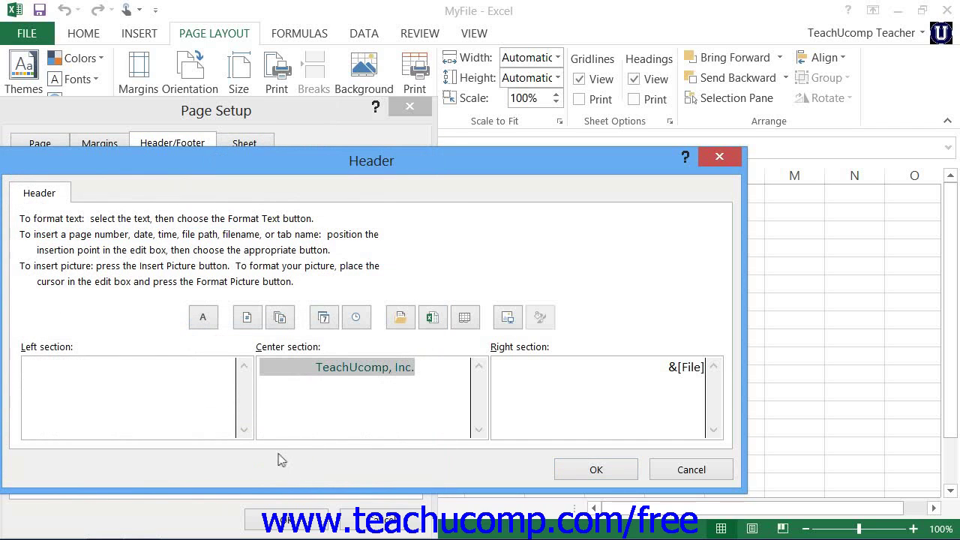
{"action": "left_click", "coordinate": [86, 375]}
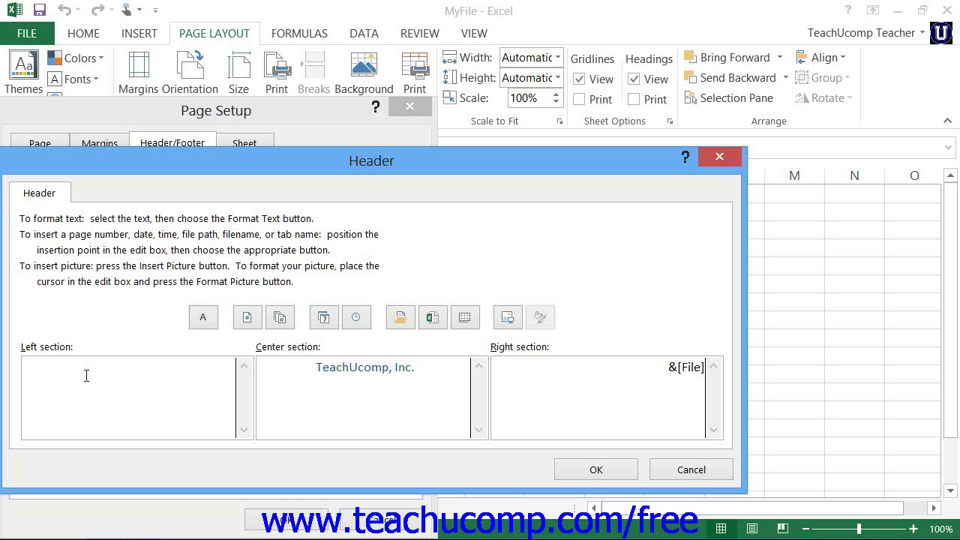
{"action": "left_click", "coordinate": [507, 318]}
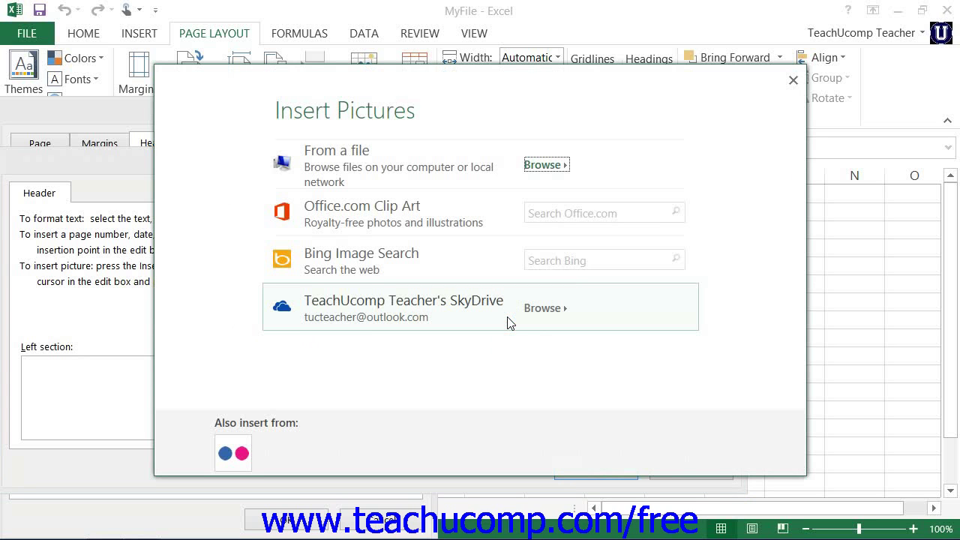
{"action": "left_click", "coordinate": [545, 165]}
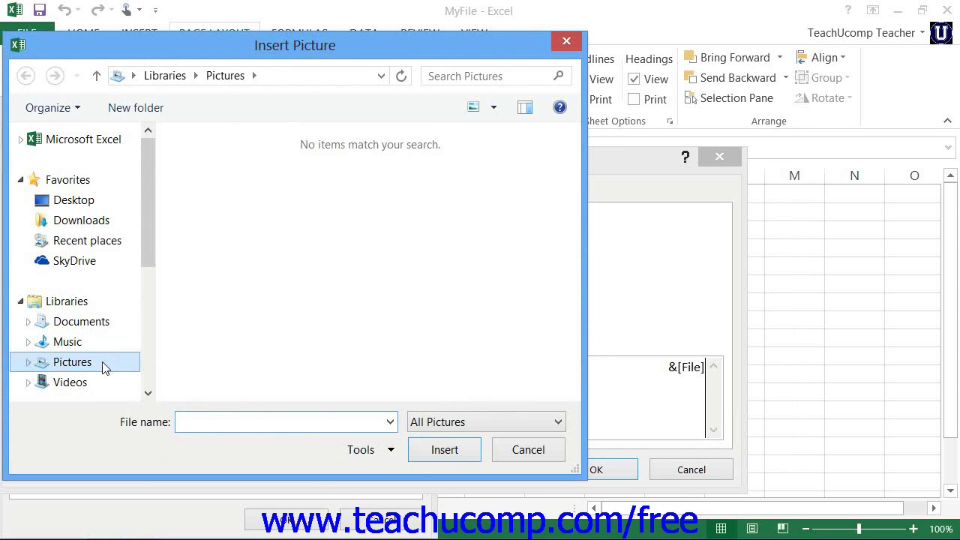
{"action": "left_click", "coordinate": [507, 450]}
{"action": "left_click", "coordinate": [208, 324]}
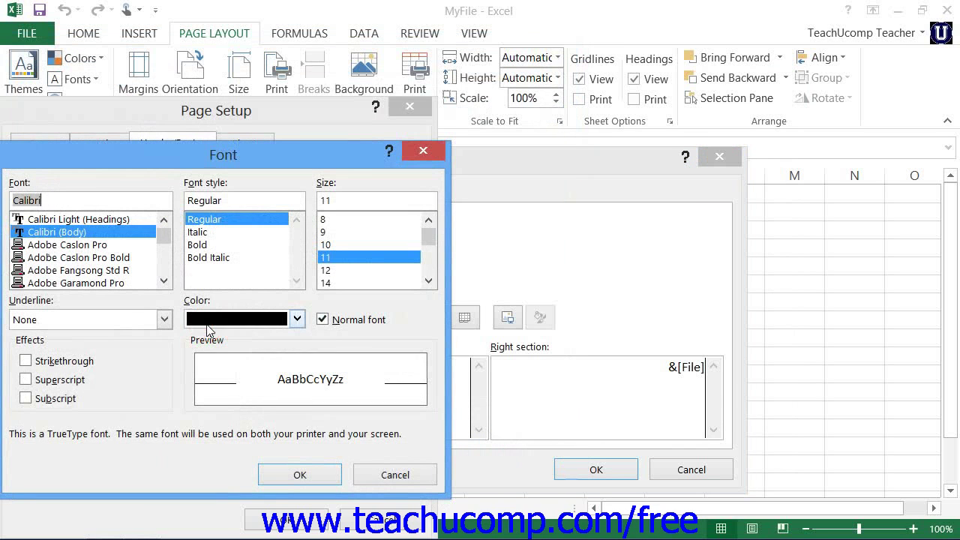
Step: Insert the address-book clip art found by searching 'business' into the left header section
{"action": "left_click", "coordinate": [368, 479]}
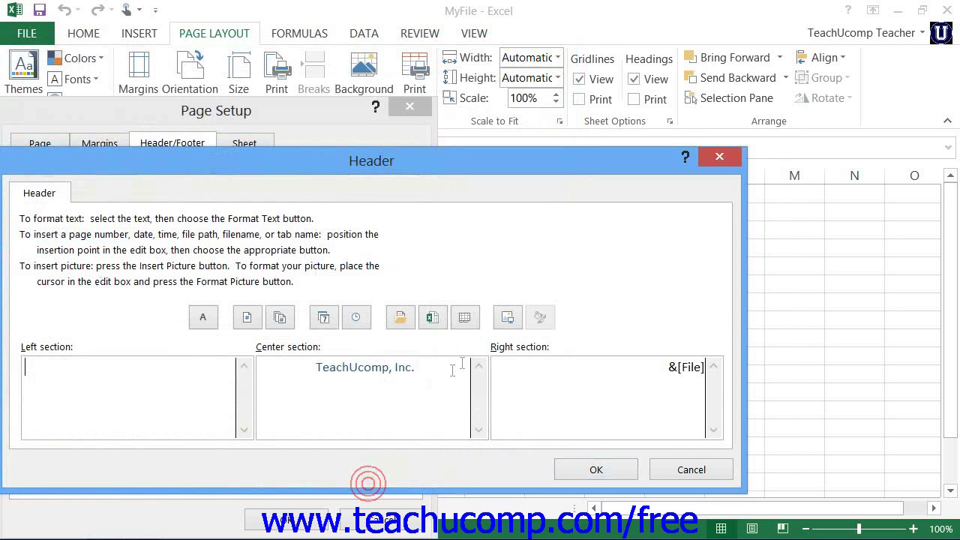
{"action": "left_click", "coordinate": [507, 318]}
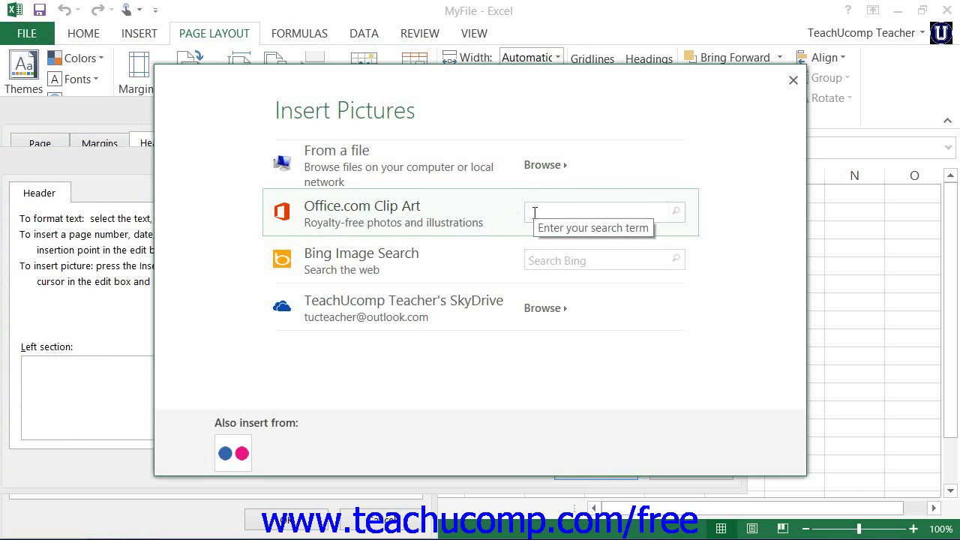
{"action": "type", "text": "busines"}
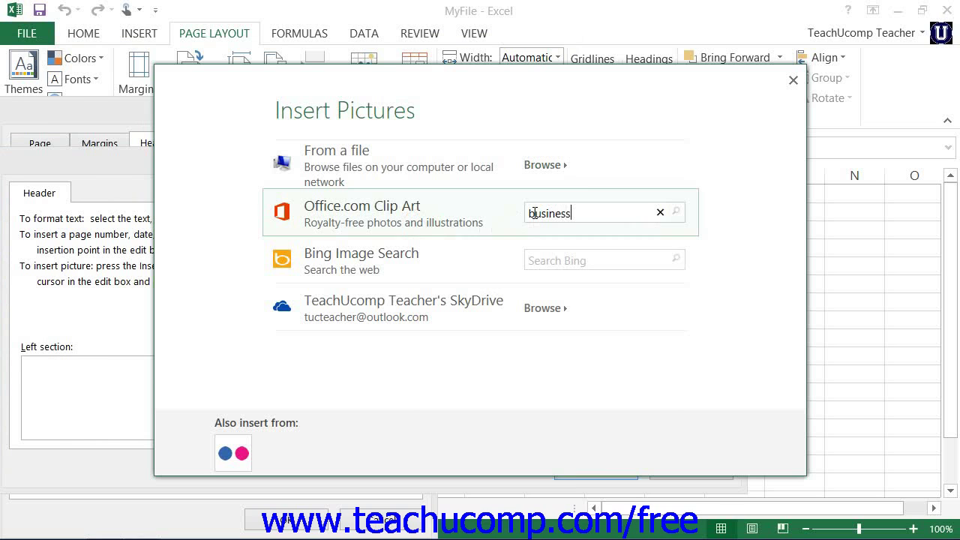
{"action": "type", "text": "s"}
{"action": "key", "text": "Return"}
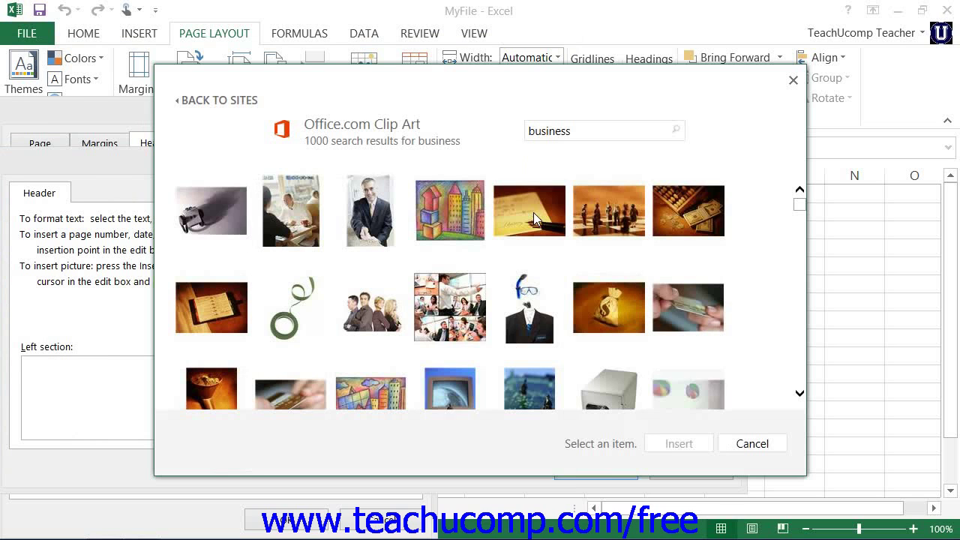
{"action": "left_click", "coordinate": [230, 230]}
{"action": "left_click", "coordinate": [691, 448]}
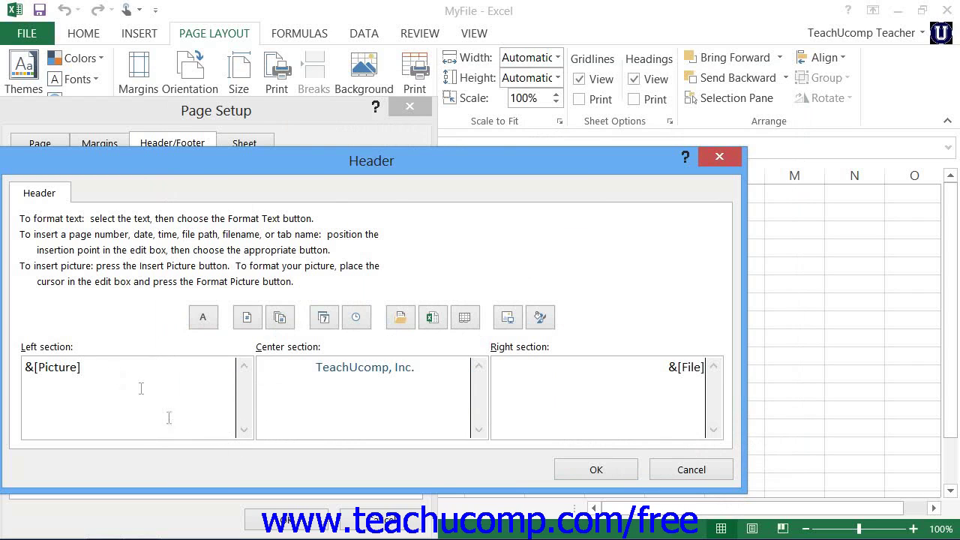
Step: Reduce the &[Picture] header image height to 2.9 inches, about 58% scale
{"action": "left_click_drag", "start_coordinate": [81, 367], "coordinate": [25, 366]}
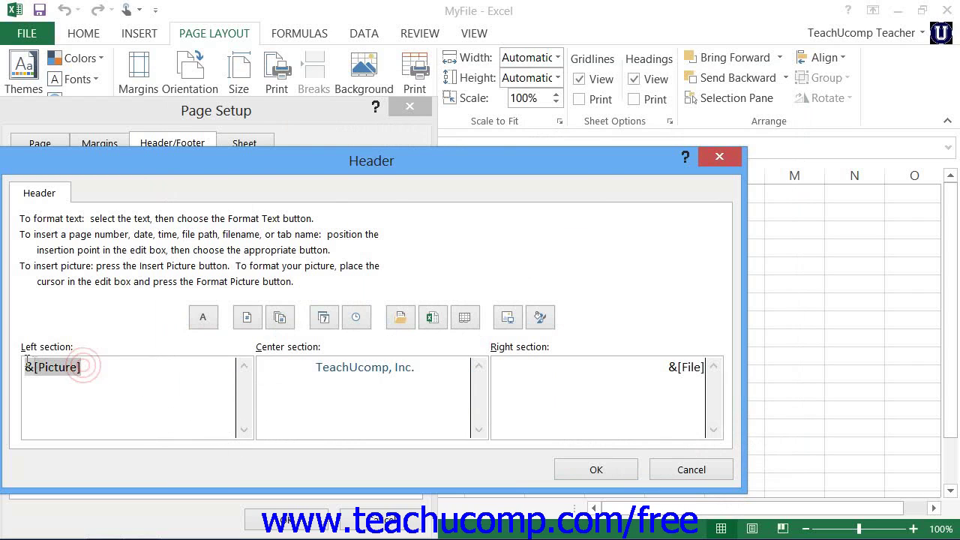
{"action": "left_click", "coordinate": [539, 317]}
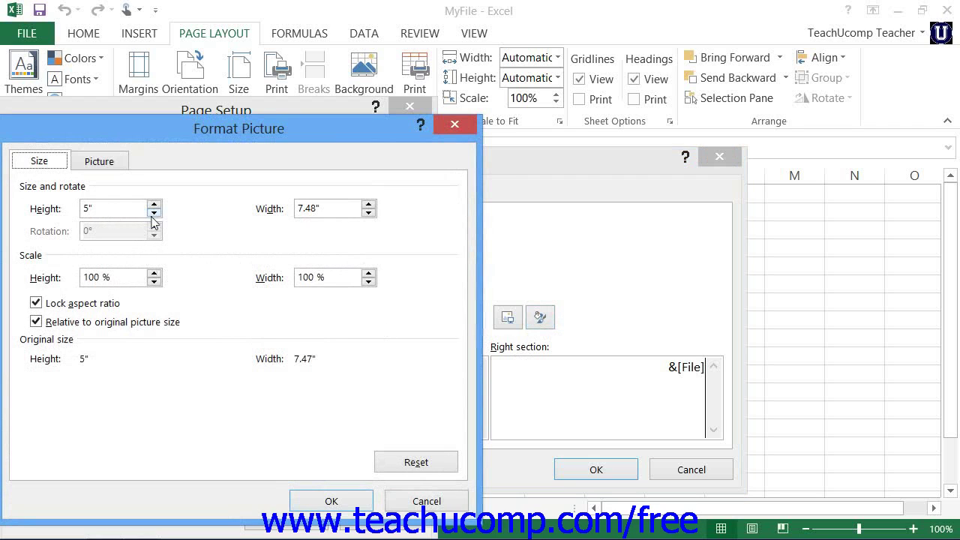
{"action": "left_click_drag", "start_coordinate": [152, 215], "coordinate": [152, 218]}
{"action": "left_click", "coordinate": [99, 161]}
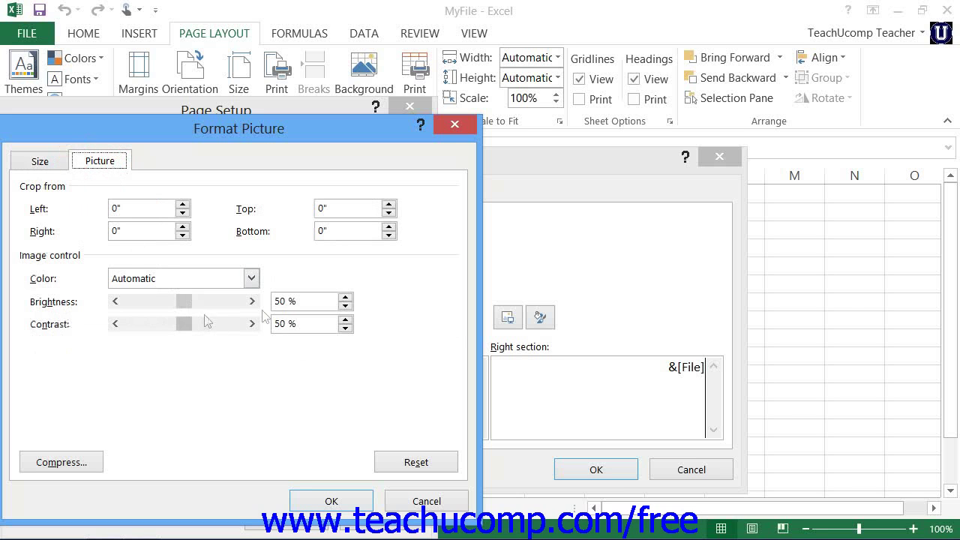
{"action": "left_click", "coordinate": [323, 500]}
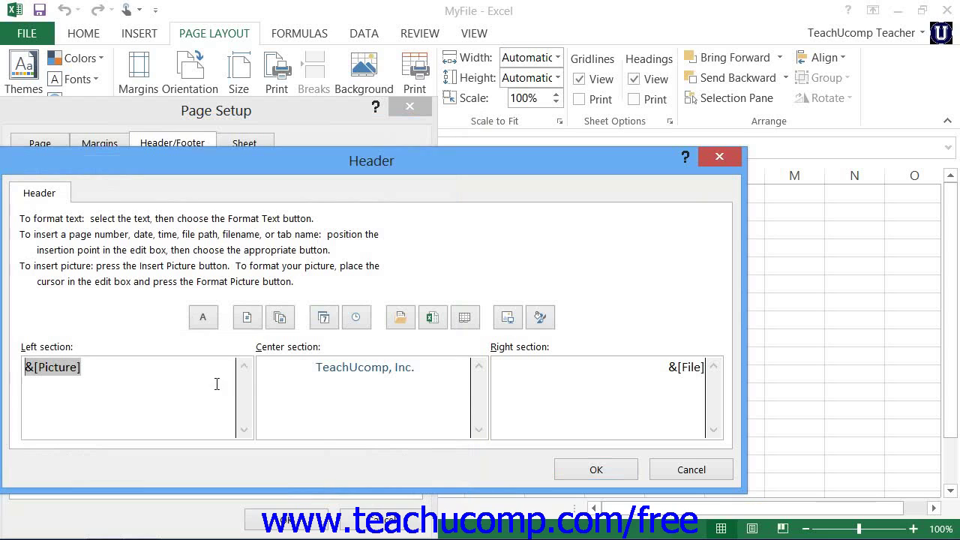
{"action": "left_click", "coordinate": [116, 366]}
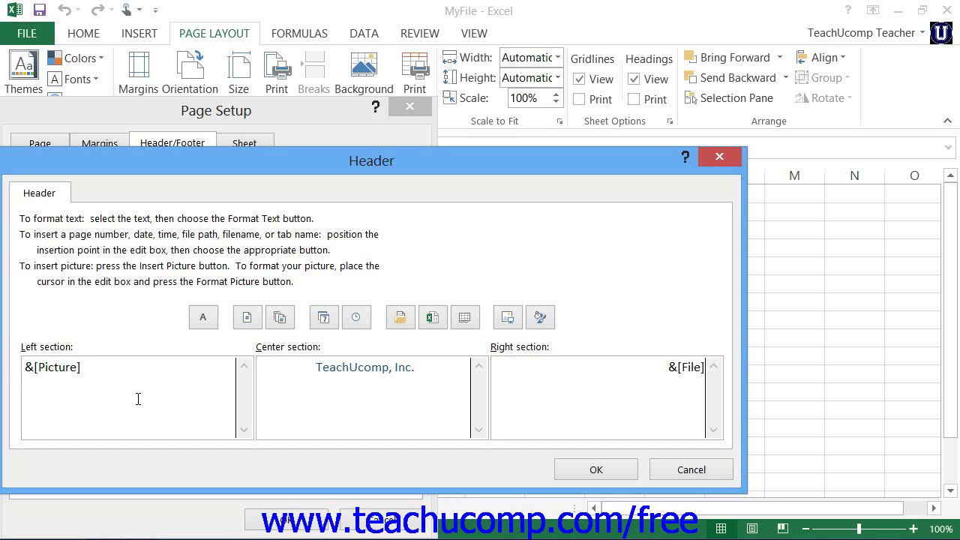
Step: Apply the custom header and enable Different odd and even pages and Different first page
{"action": "left_click", "coordinate": [595, 470]}
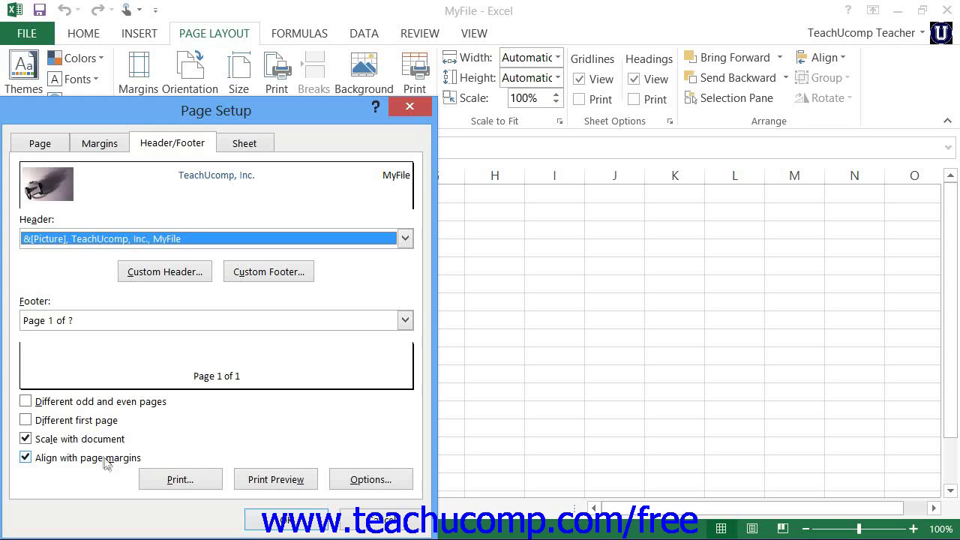
{"action": "left_click", "coordinate": [75, 402]}
{"action": "left_click", "coordinate": [58, 422]}
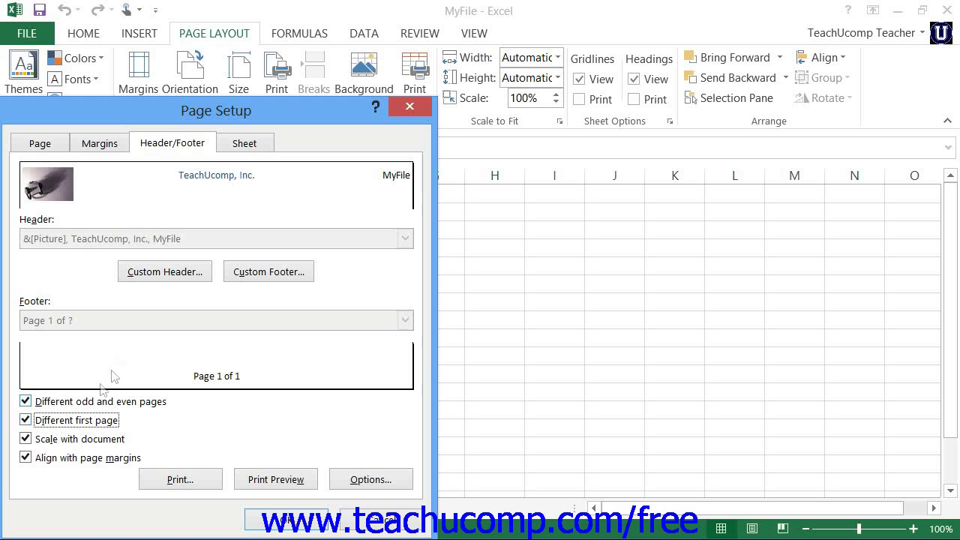
{"action": "left_click", "coordinate": [164, 273]}
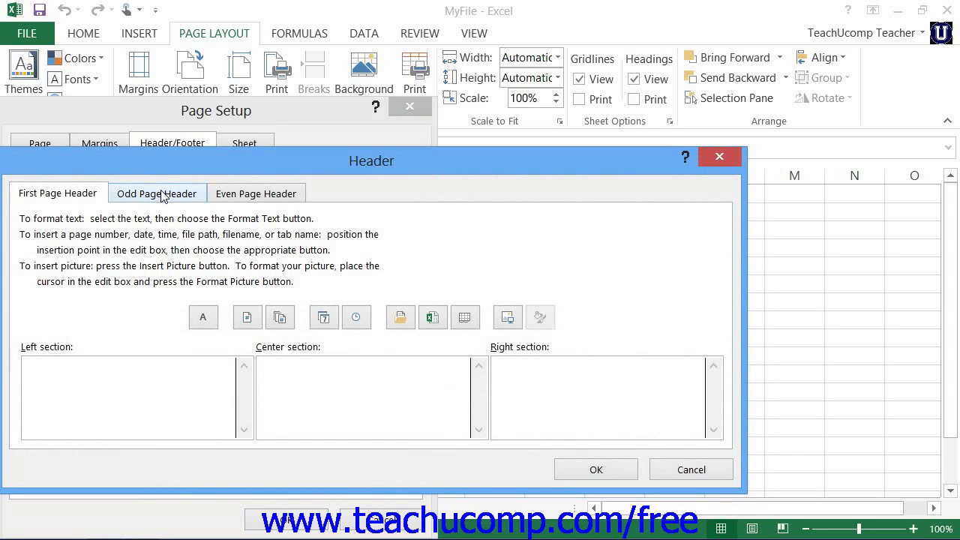
Step: Check the Odd Page Header and Even Page Header tabs, finding the even header empty
{"action": "left_click", "coordinate": [162, 196]}
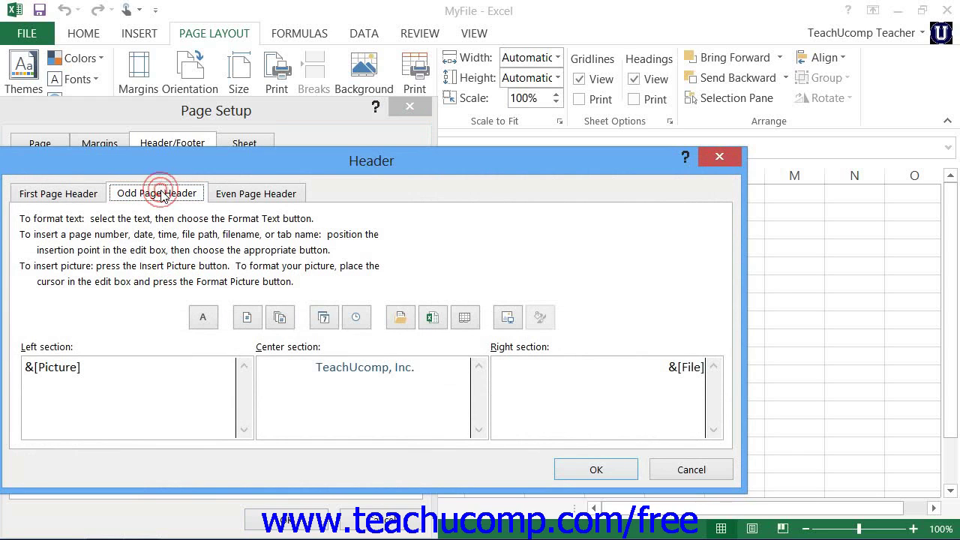
{"action": "left_click", "coordinate": [245, 200]}
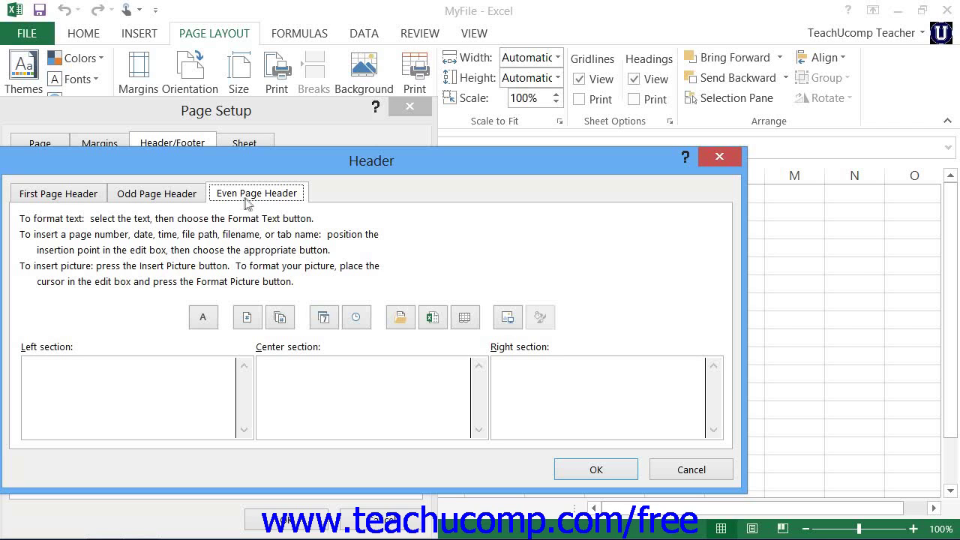
Step: Keep the custom header, clear Different odd and even pages and Different first page, and show the Sheet settings
{"action": "left_click", "coordinate": [610, 470]}
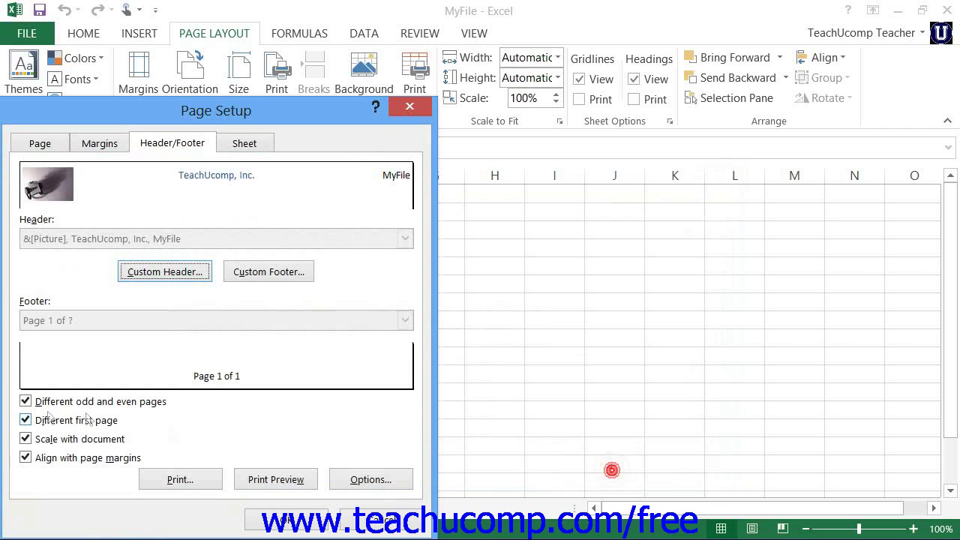
{"action": "left_click", "coordinate": [26, 401]}
{"action": "left_click", "coordinate": [26, 419]}
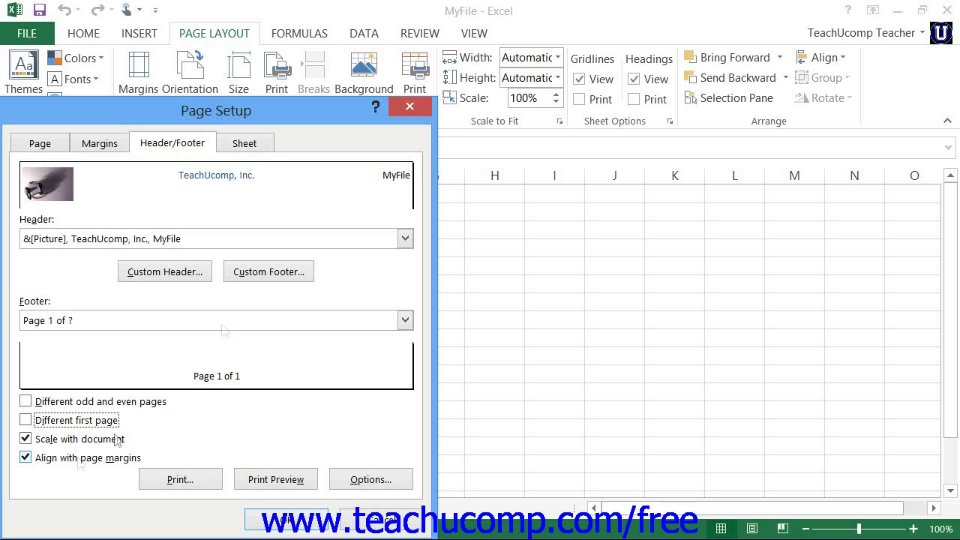
{"action": "left_click", "coordinate": [244, 146]}
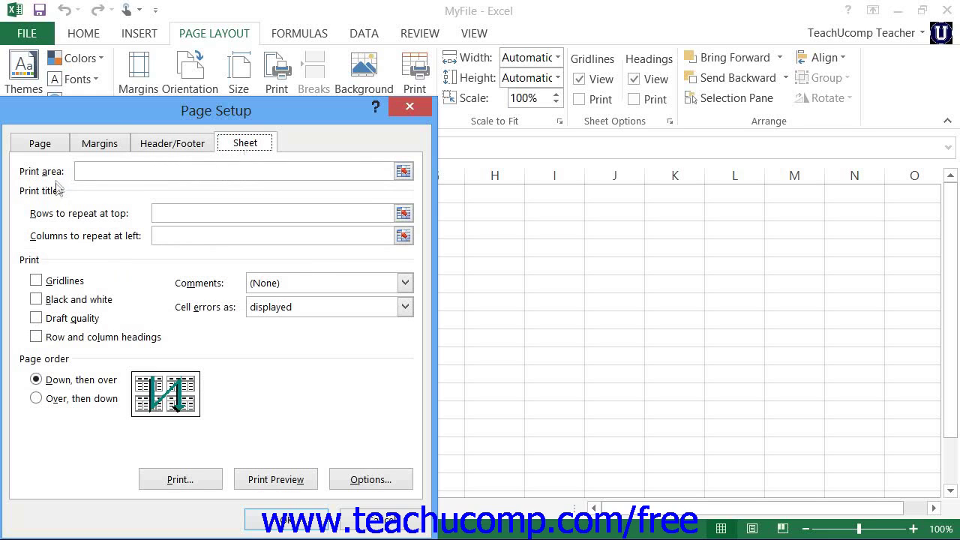
{"action": "left_click", "coordinate": [108, 177]}
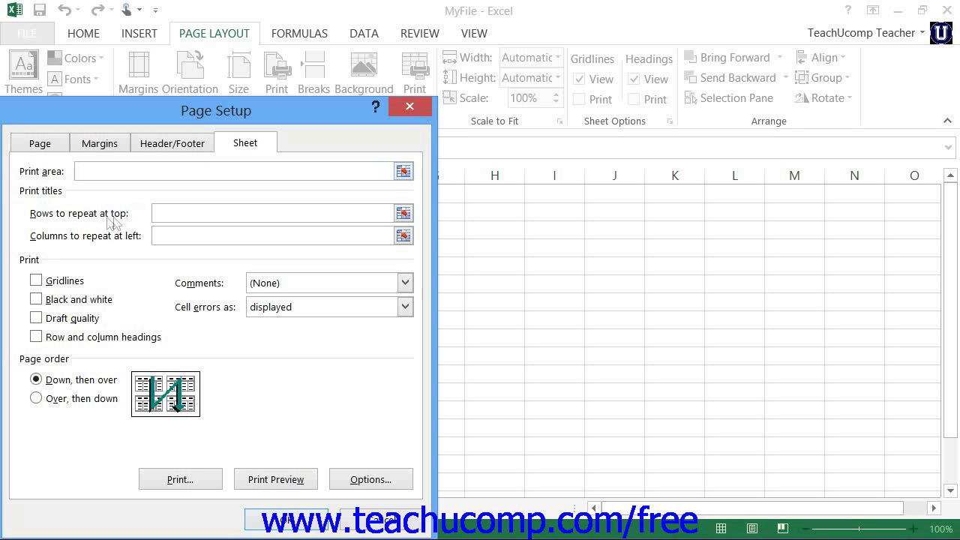
Step: Show the Cell errors as options in the Sheet settings
{"action": "left_click", "coordinate": [50, 192]}
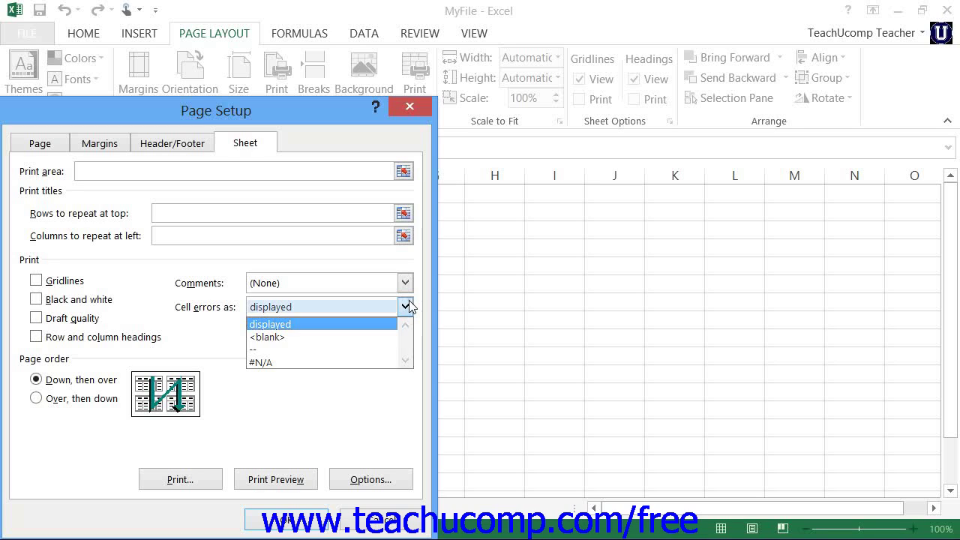
Step: Leave cell errors as displayed and comments at (None), then confirm Page Setup with OK
{"action": "left_click", "coordinate": [405, 306]}
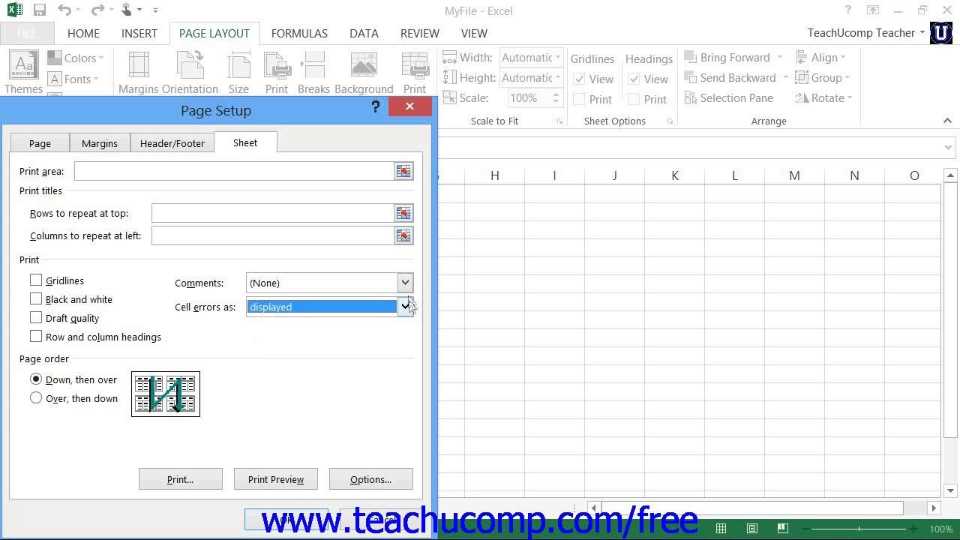
{"action": "left_click", "coordinate": [405, 283]}
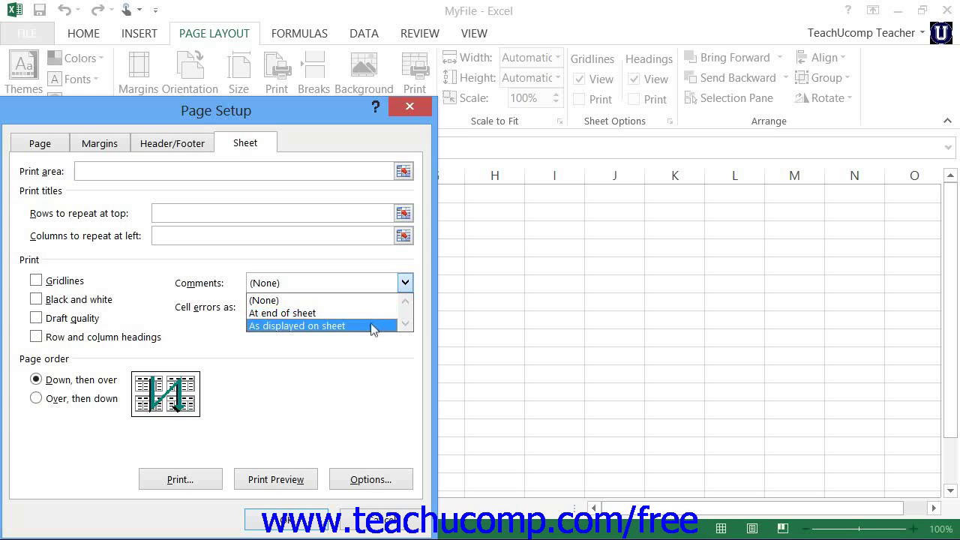
{"action": "left_click", "coordinate": [405, 286]}
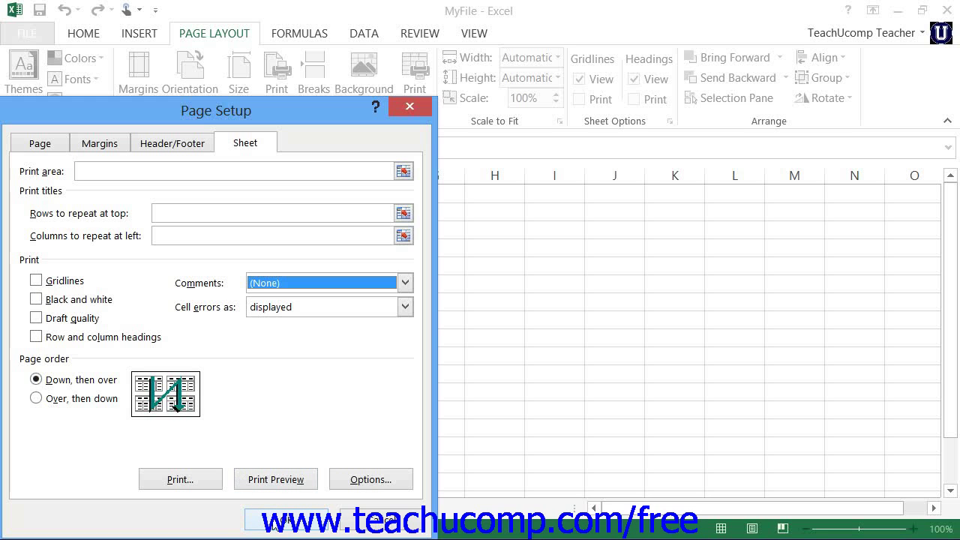
{"action": "left_click", "coordinate": [276, 521]}
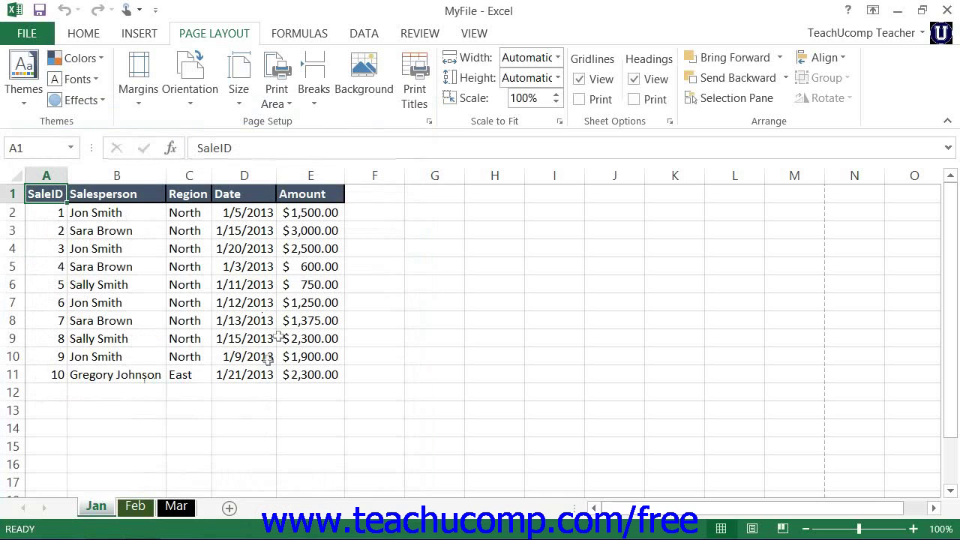